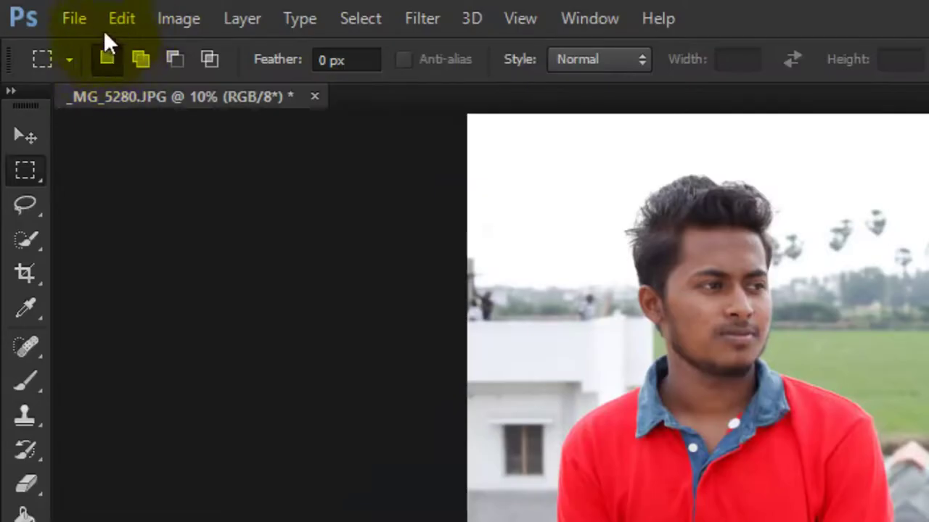
- Make the Quick Selection Tool the active tool
left_click(76, 18)
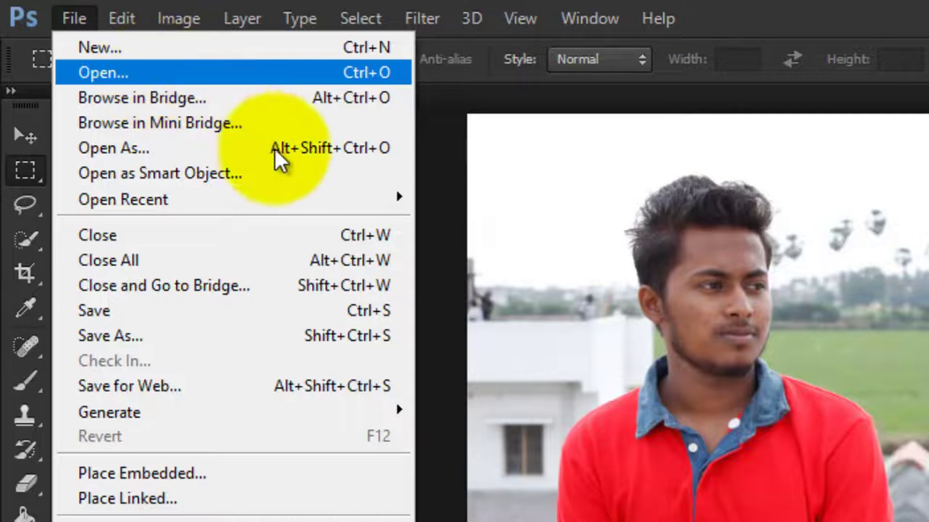
left_click(586, 116)
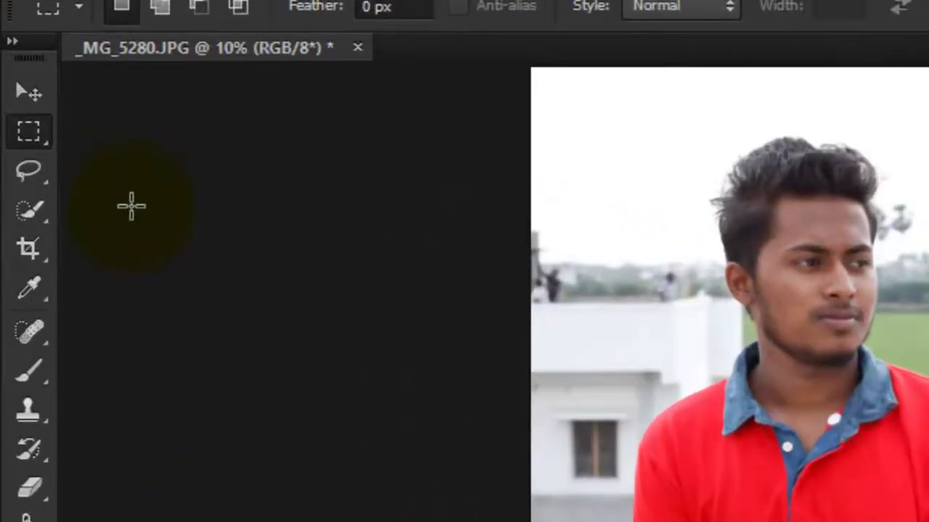
left_click(31, 212)
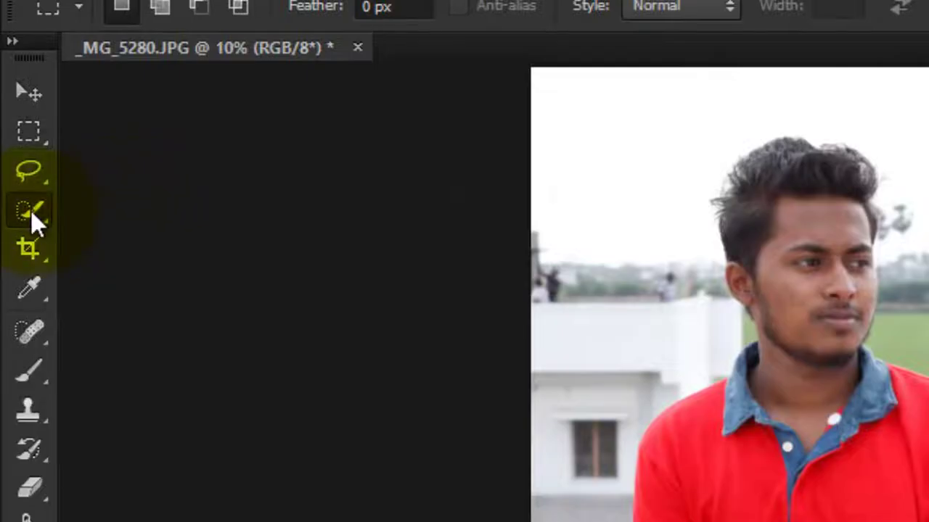
right_click(30, 211)
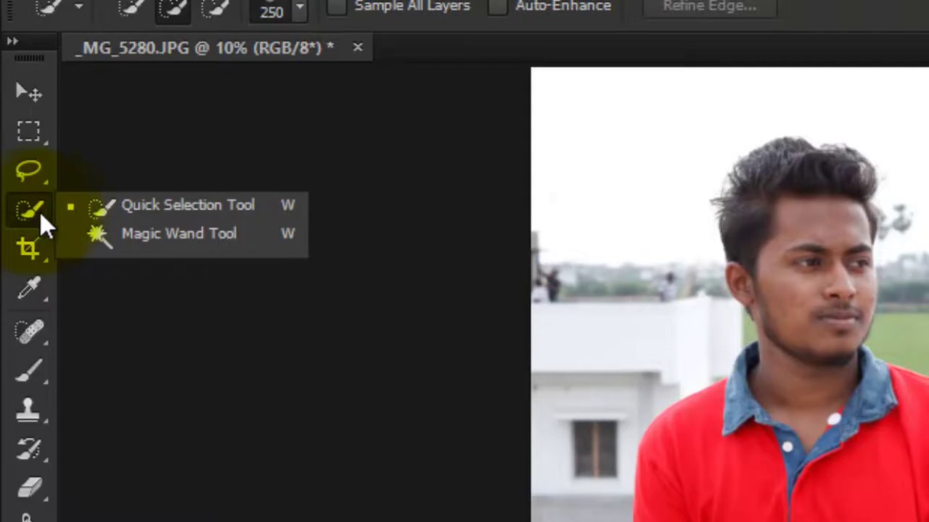
left_click(131, 206)
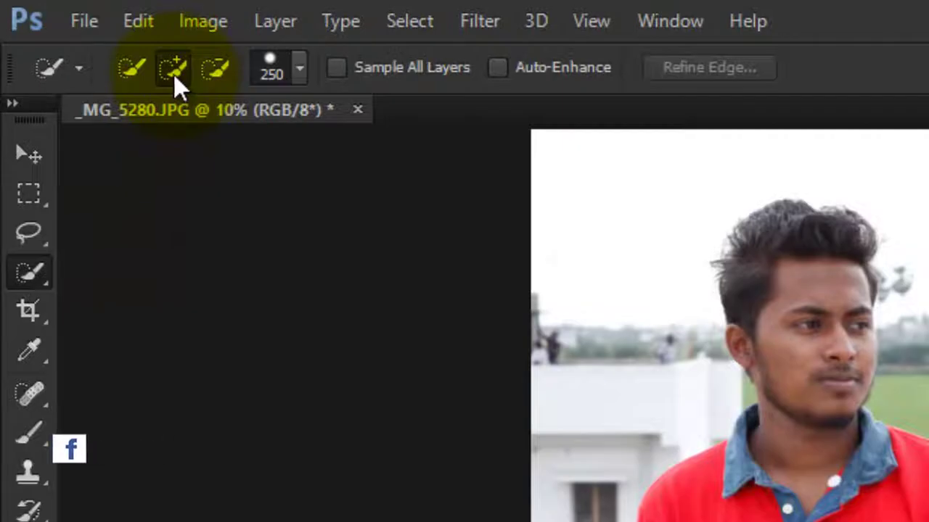
- Set the Quick Selection brush size to 187 px
left_click(293, 72)
left_click_drag(272, 156, 294, 156)
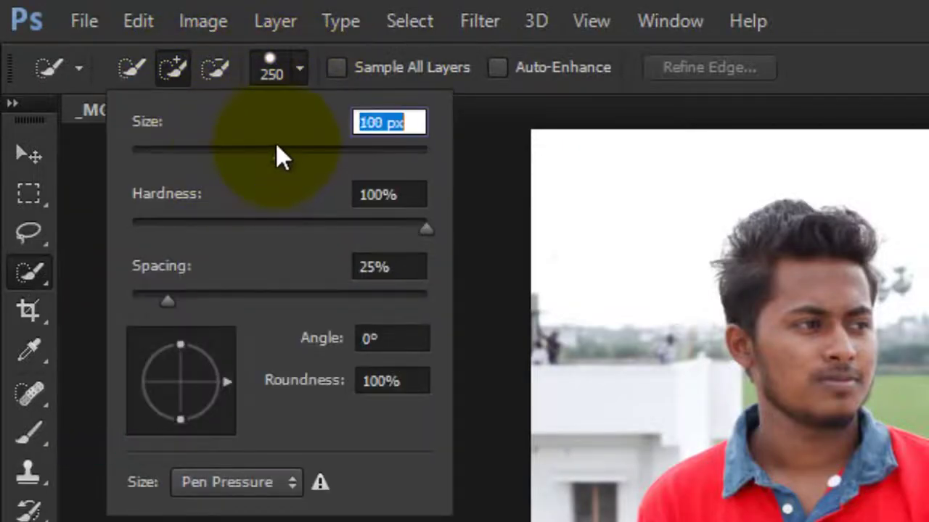
type("100")
key("Return")
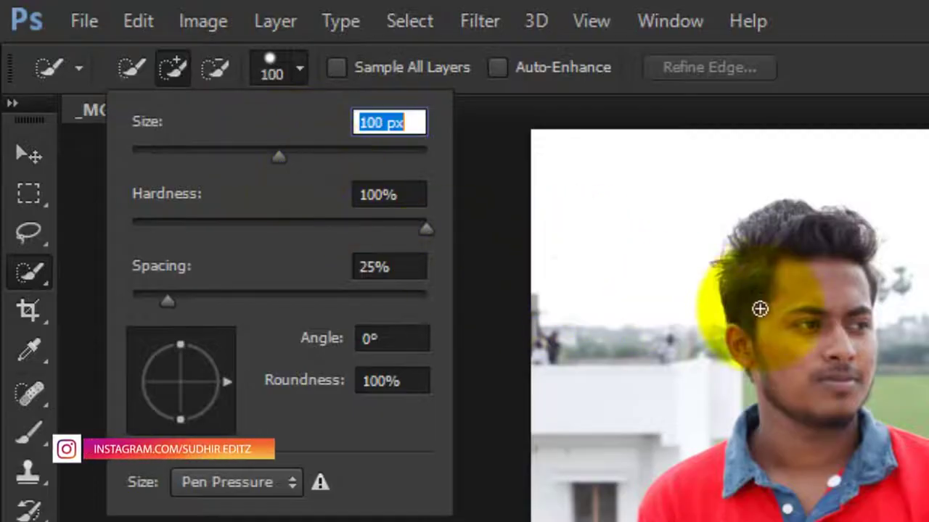
left_click_drag(303, 156, 349, 160)
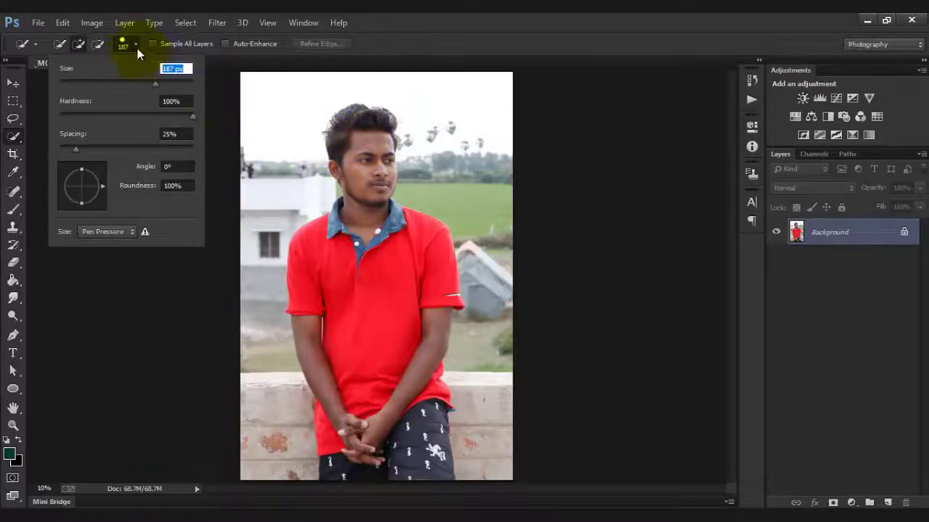
- Quick-select the man from hair and face through shoulders, arms and shirt to his shorts
left_click(137, 49)
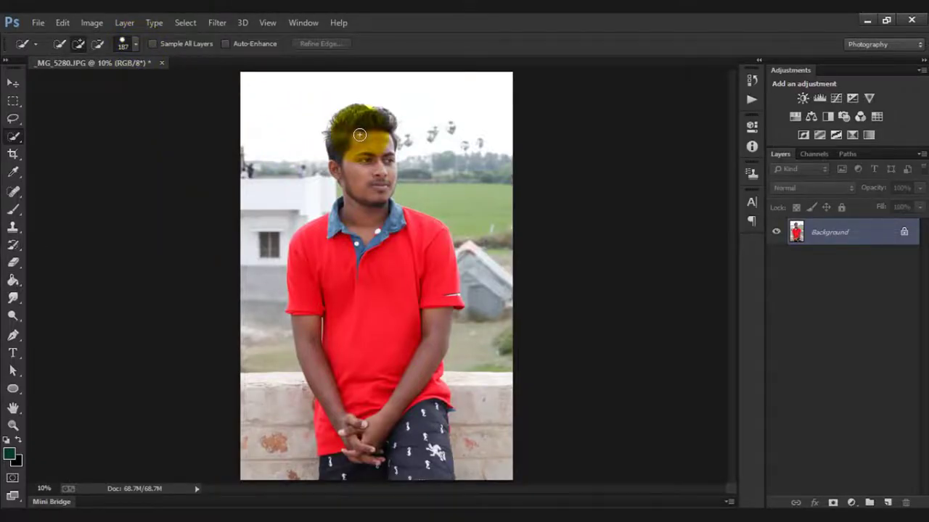
left_click_drag(371, 127, 367, 184)
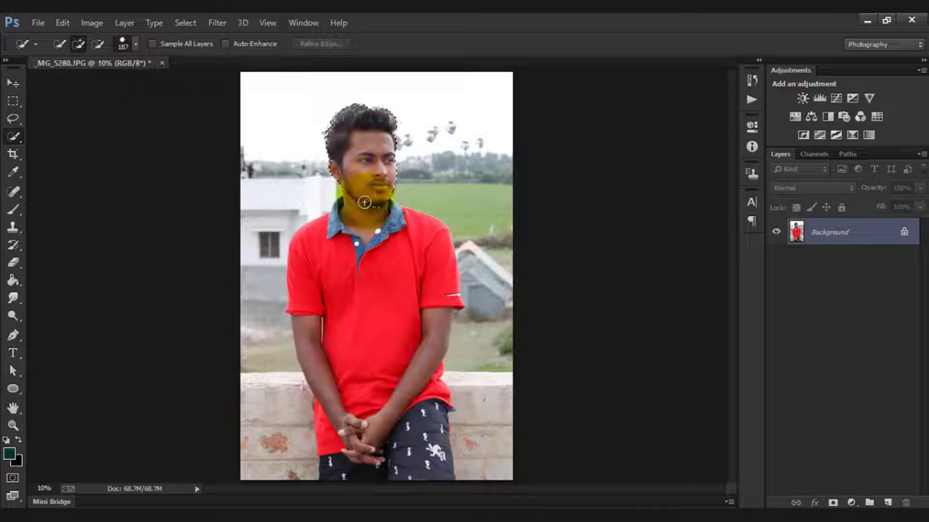
mouse_move(361, 216)
left_mouse_down()
mouse_move(306, 264)
mouse_move(405, 467)
left_mouse_up()
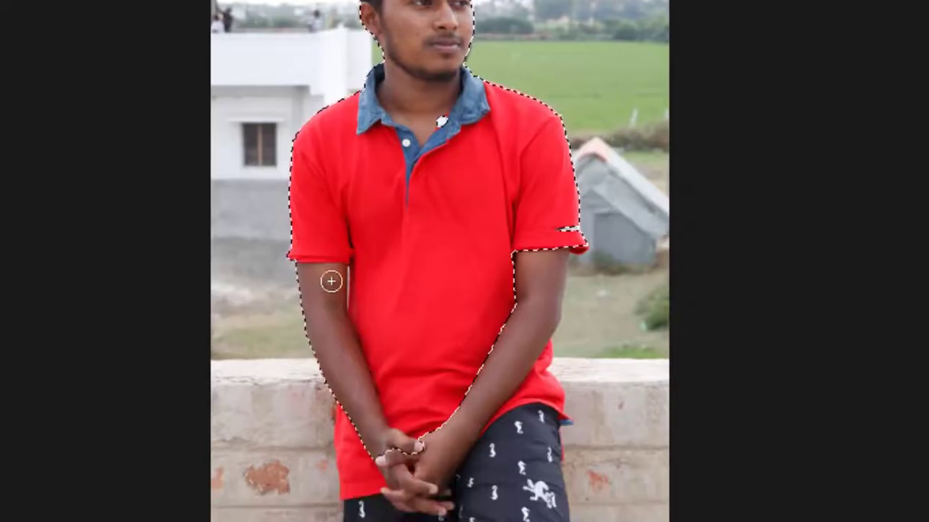
mouse_move(331, 278)
left_mouse_down()
mouse_move(524, 362)
mouse_move(559, 221)
mouse_move(465, 101)
mouse_move(373, 145)
mouse_move(358, 164)
left_mouse_up()
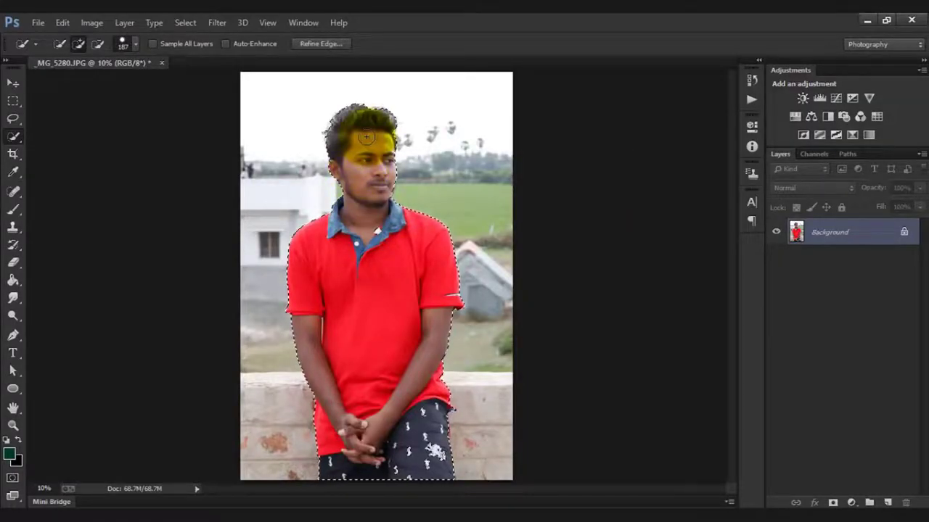
scroll(366, 136, "up", 2)
scroll(366, 136, "up", 1)
scroll(365, 138, "up", 1)
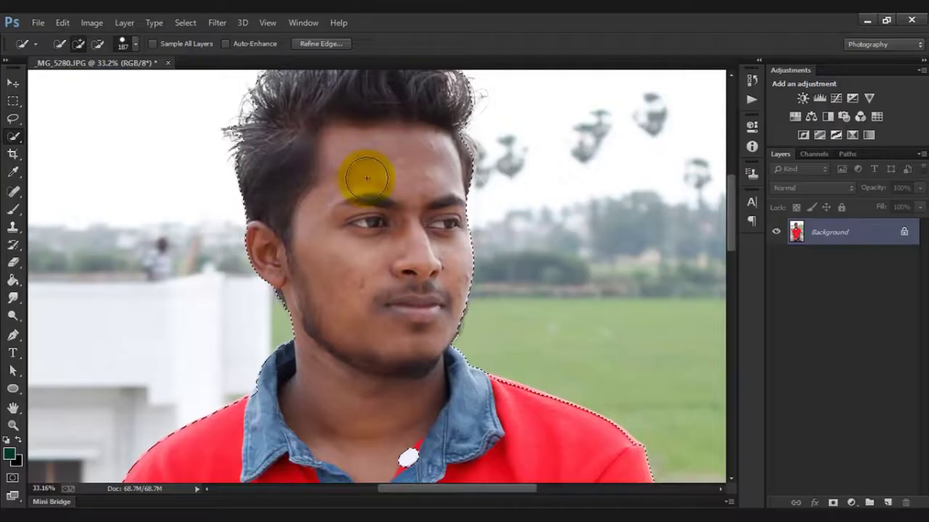
scroll(367, 175, "up", 1)
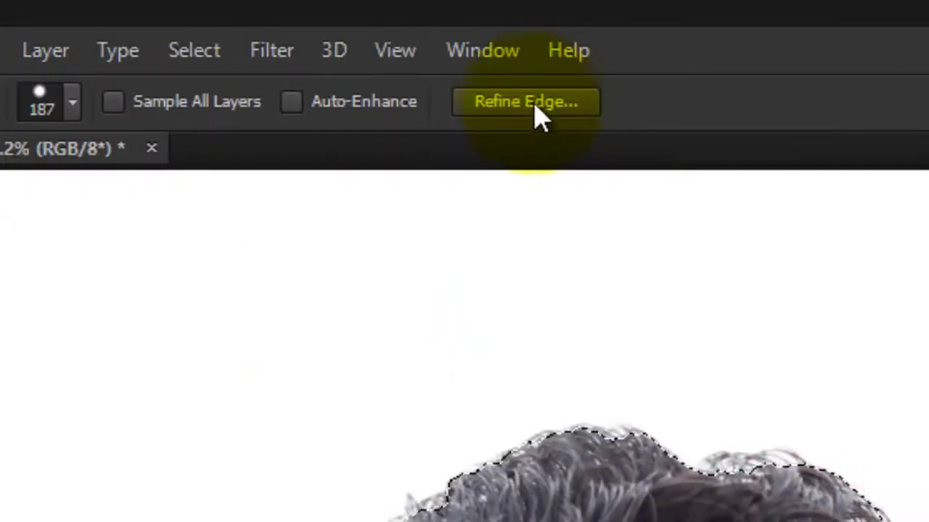
- Open Refine Edge and set its preview view to On Black after trying Overlay
left_click(542, 107)
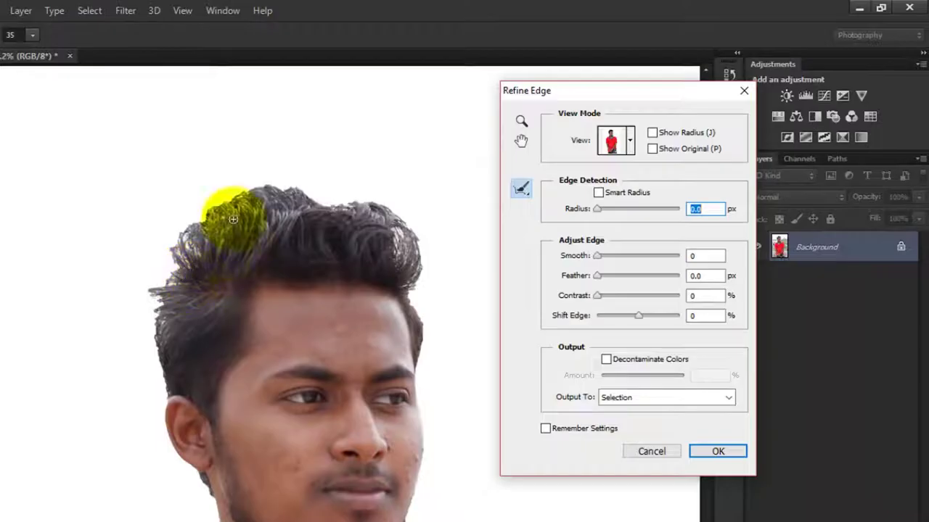
left_click(628, 141)
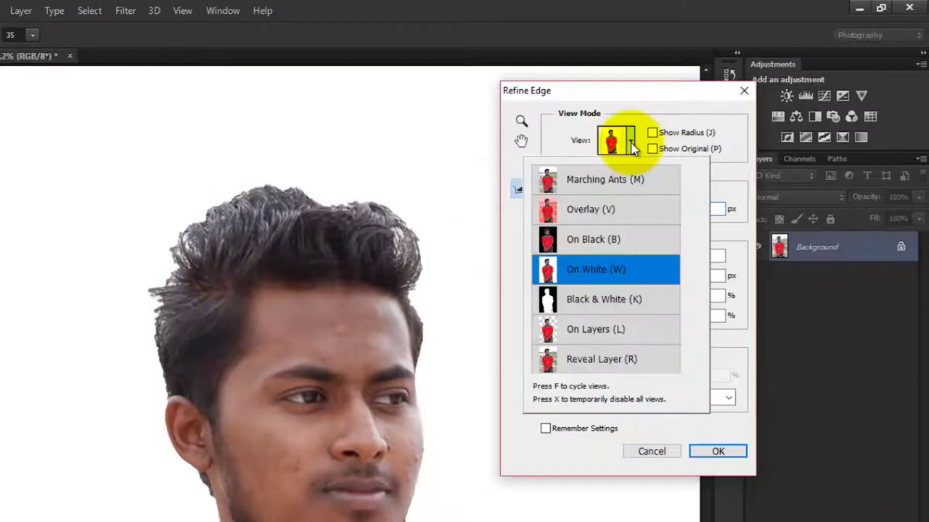
left_click(612, 209)
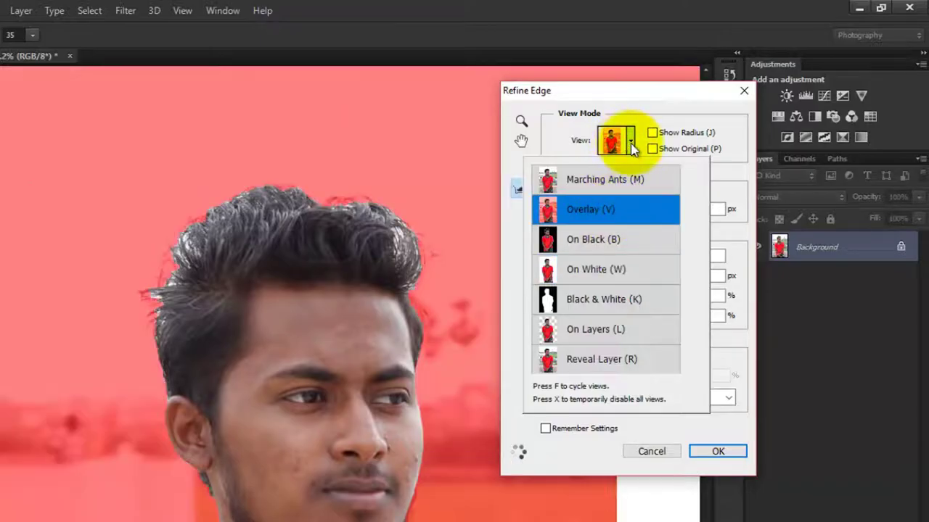
left_click(629, 142)
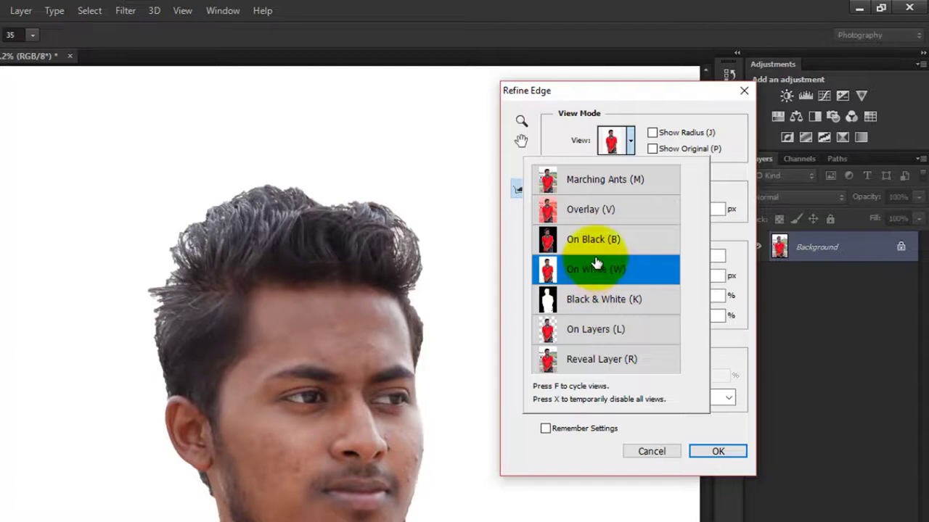
left_click(631, 148)
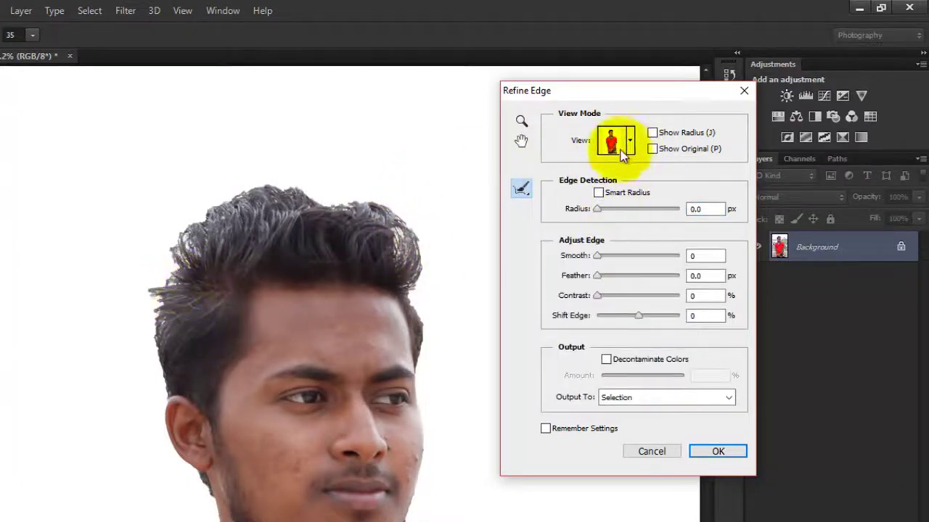
left_click(621, 145)
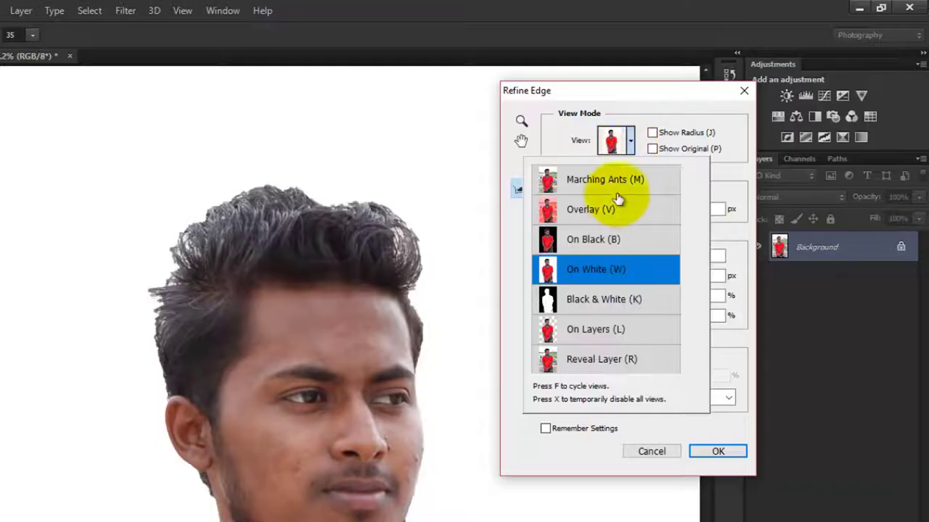
left_click(605, 239)
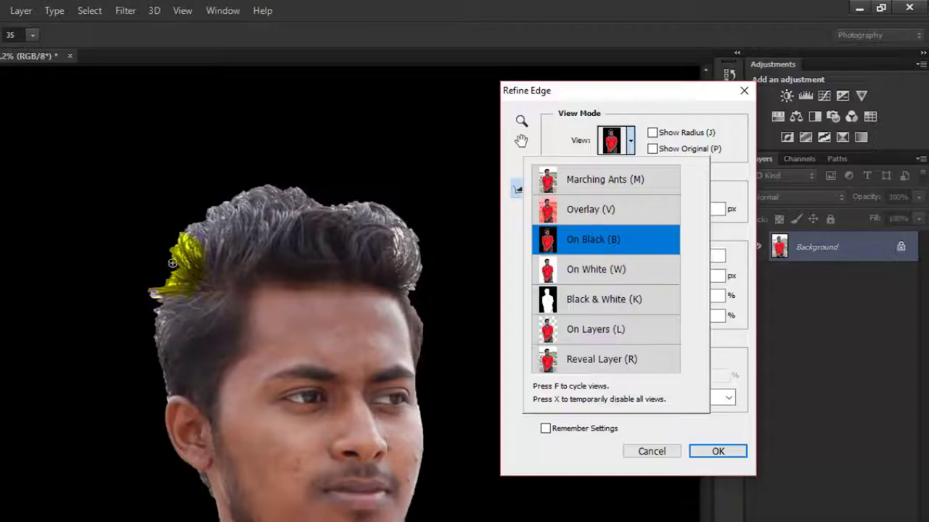
left_click(632, 147)
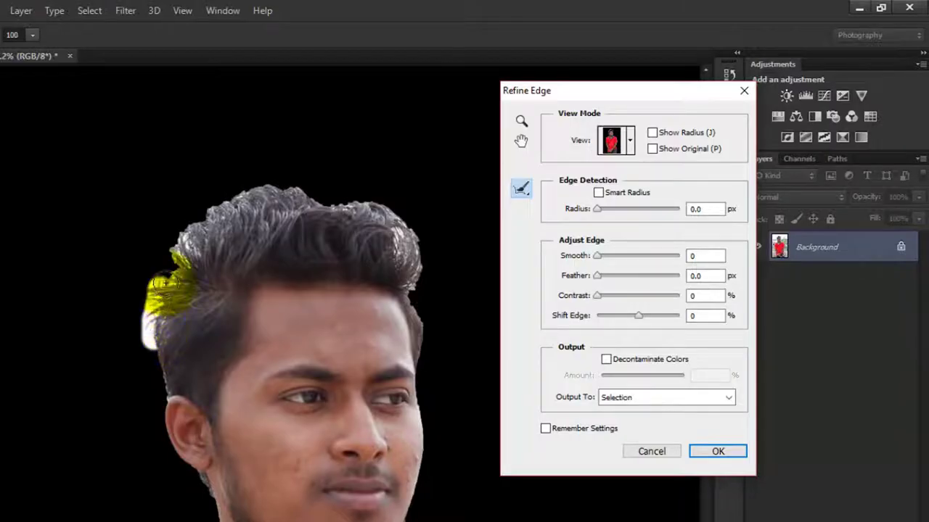
- Brush the Refine Radius along the hair edge to catch loose strands and apply it
mouse_move(171, 264)
left_mouse_down()
mouse_move(248, 186)
mouse_move(303, 184)
mouse_move(363, 208)
mouse_move(410, 248)
mouse_move(419, 360)
left_mouse_up()
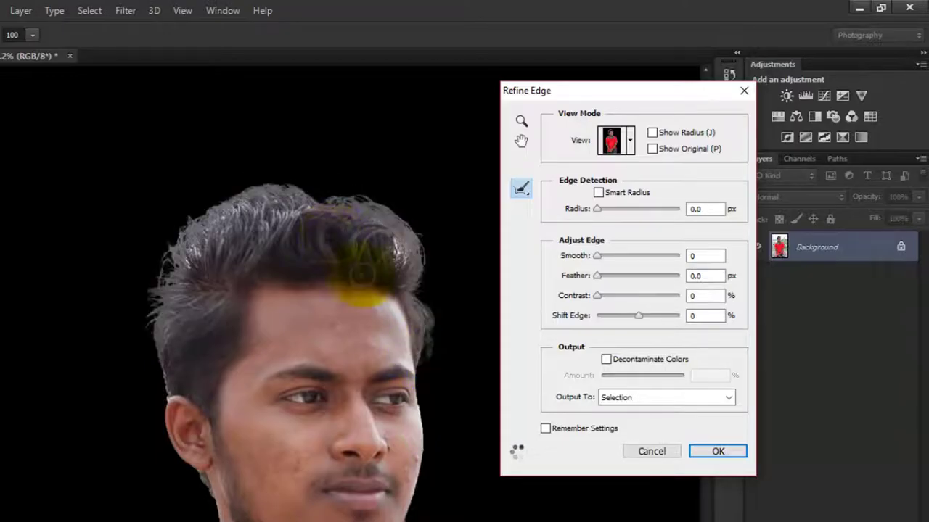
left_click(717, 451)
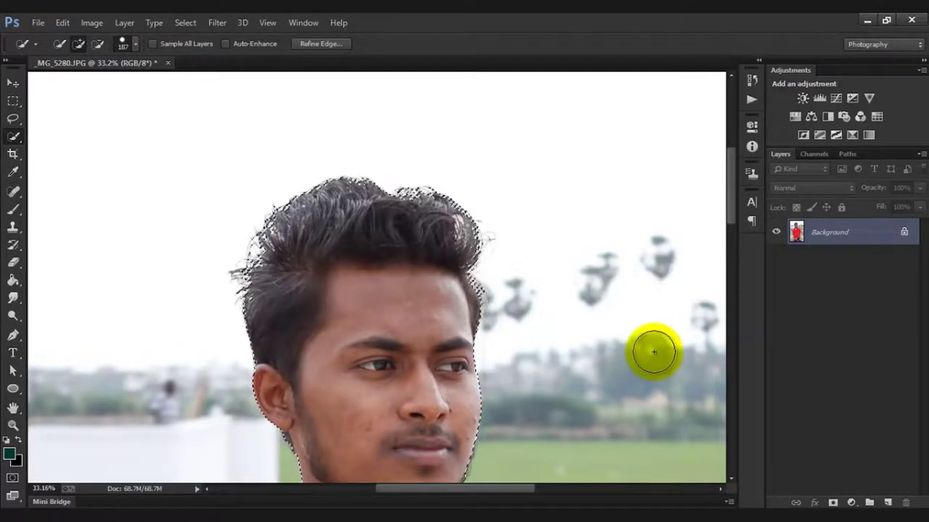
- Copy the man to Layer 1 and hide the Background, then undo back to the original photo
scroll(653, 353, "down", 3)
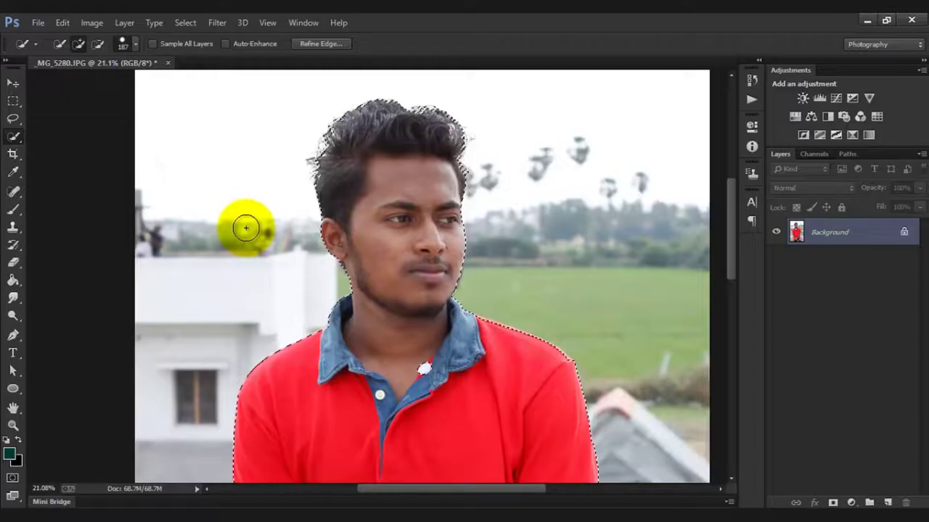
key("ctrl+j")
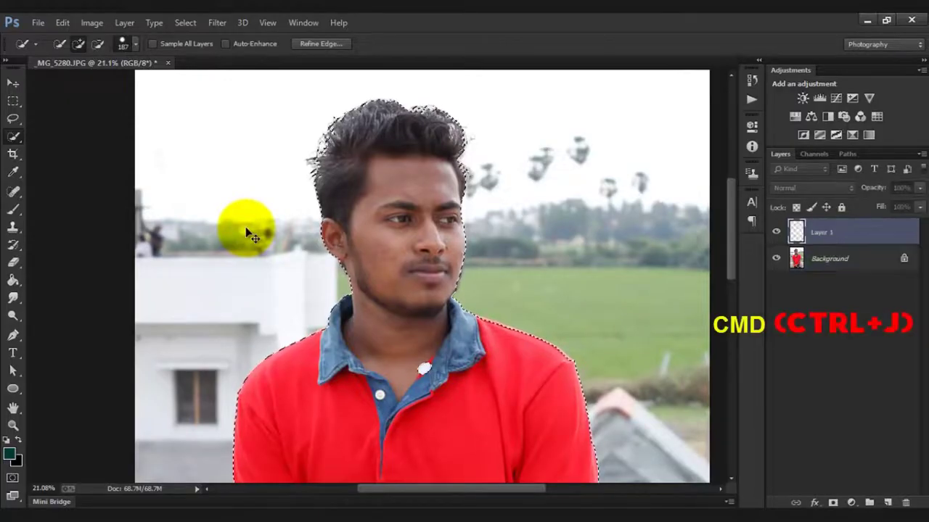
left_click(776, 259)
scroll(373, 276, "down", 3)
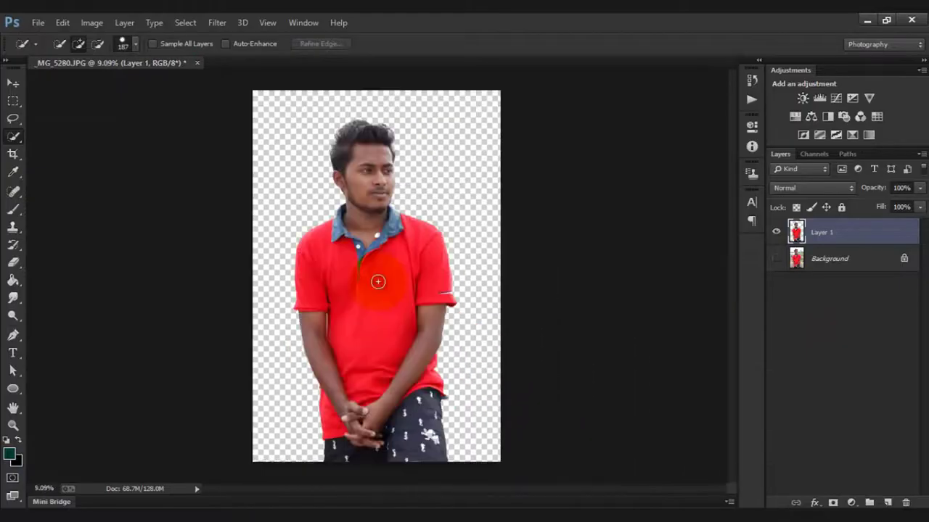
scroll(377, 281, "up", 1)
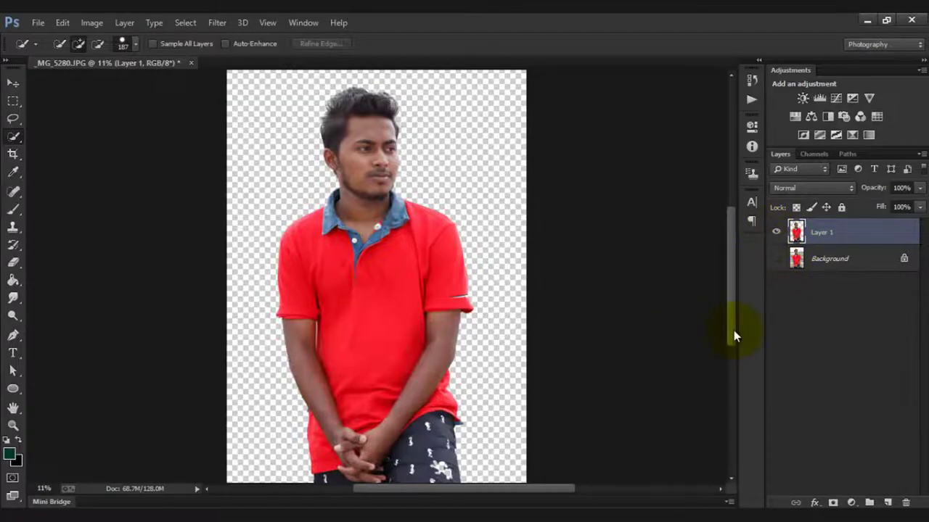
key("ctrl+alt+z")
key("ctrl+alt+z")
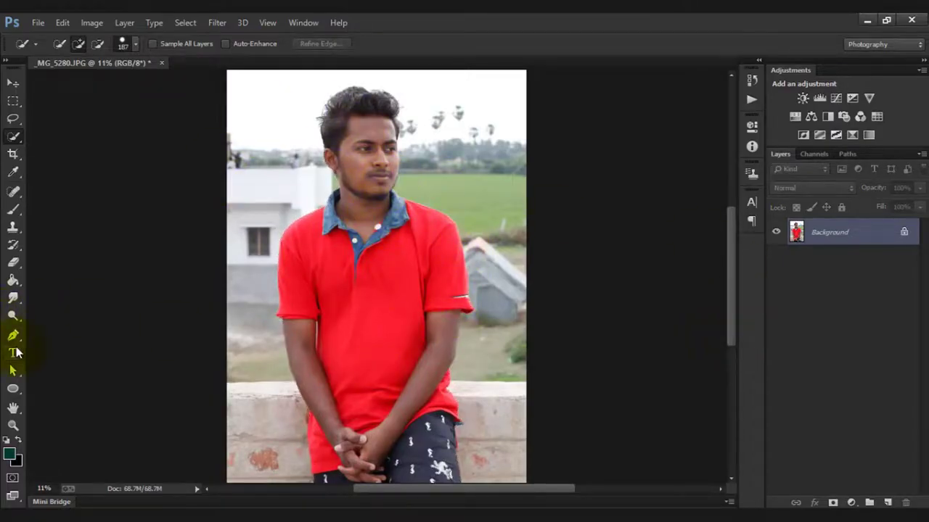
- With the Pen tool, anchor a path along the face edge, cheek, jaw and right shoulder
left_click(13, 338)
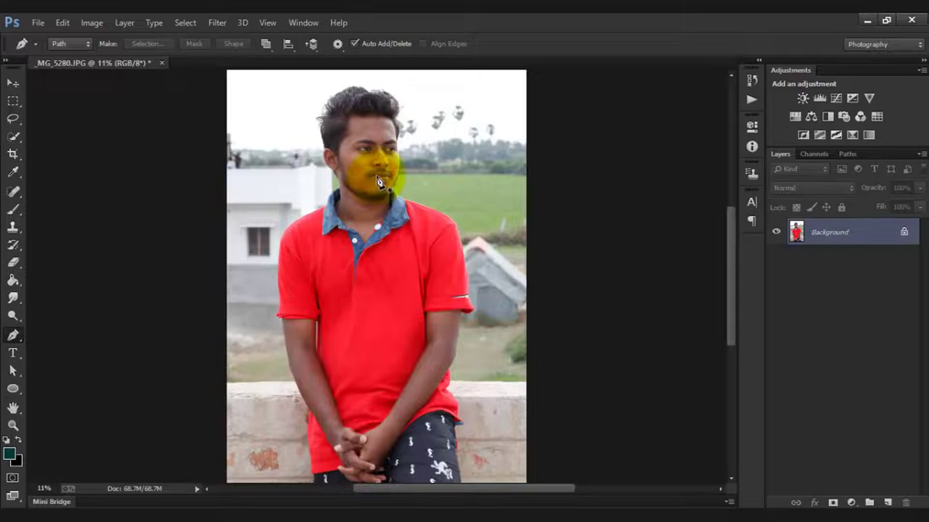
scroll(372, 216, "up", 3)
scroll(372, 216, "up", 3)
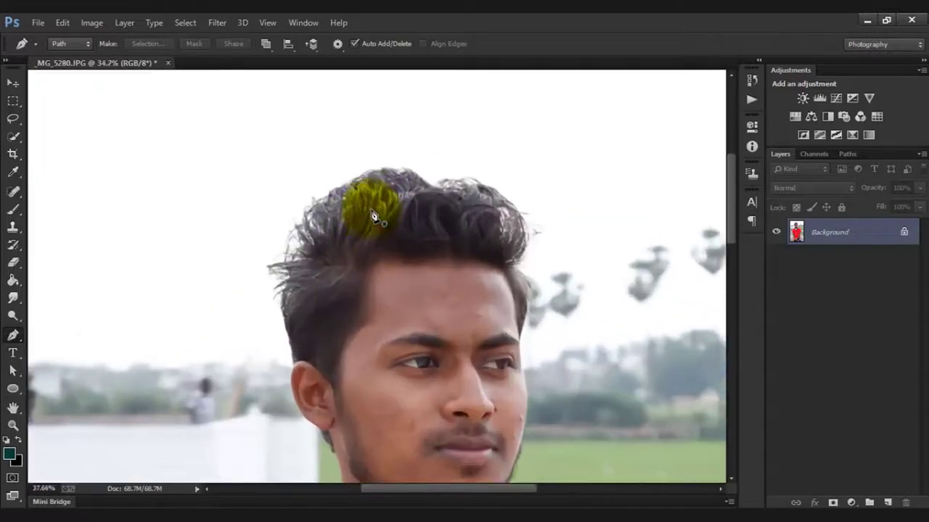
scroll(369, 241, "up", 2)
scroll(348, 307, "down", 4)
scroll(300, 178, "down", 2)
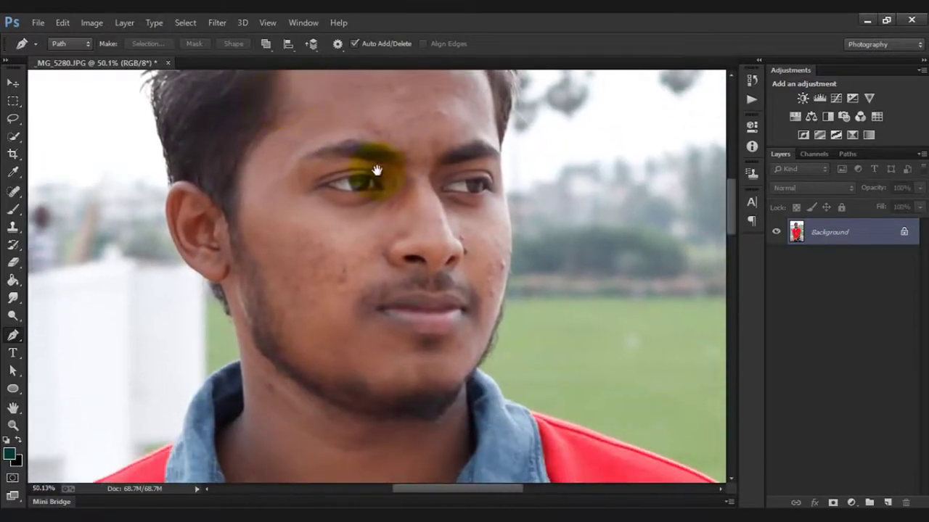
left_click(501, 195)
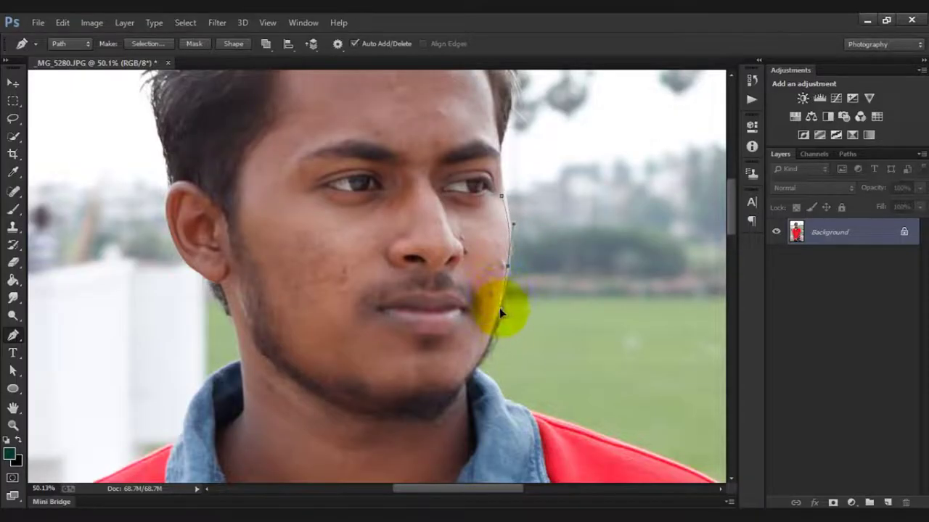
left_click_drag(501, 310, 503, 315)
left_click(489, 349)
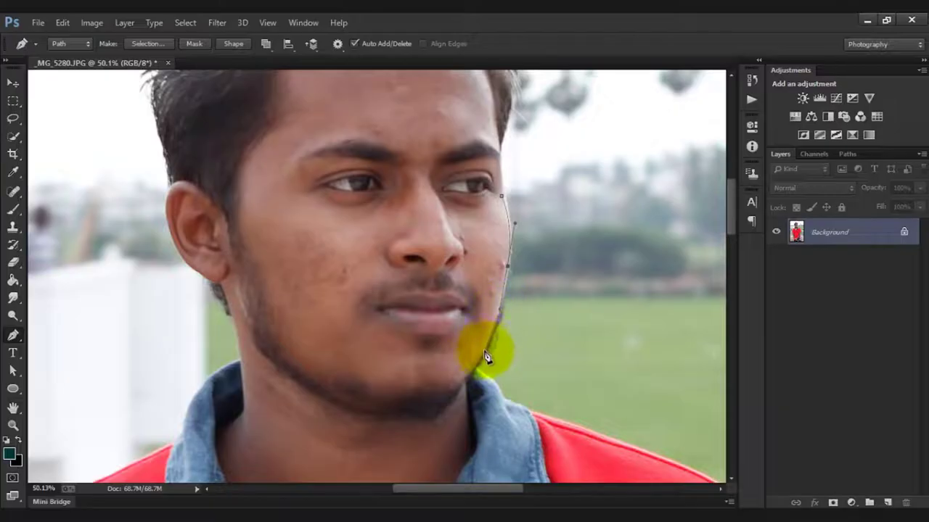
left_click(499, 397)
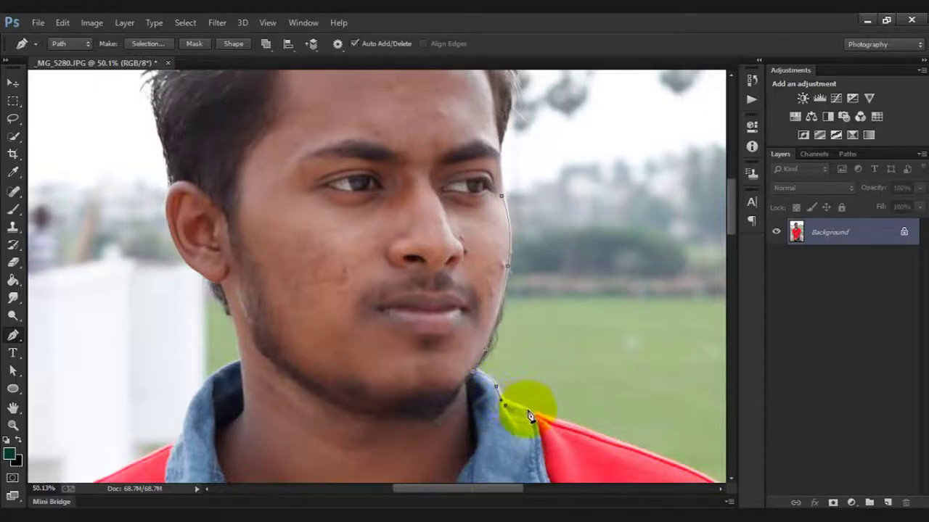
left_click_drag(550, 394, 348, 140)
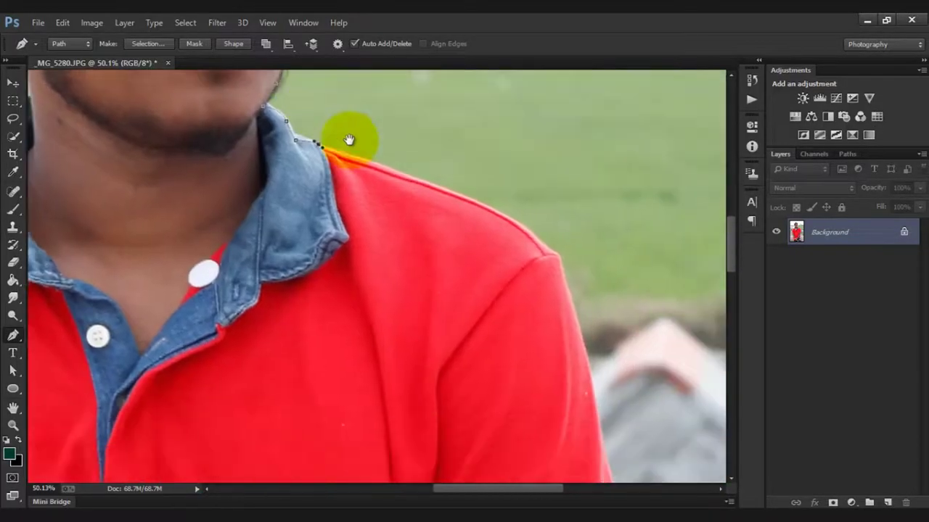
left_click_drag(542, 242, 564, 281)
- Continue the path down the sleeve and shorts, along the bottom edge and up the left arm
mouse_move(591, 397)
left_mouse_down()
mouse_move(504, 156)
mouse_move(500, 288)
left_mouse_up()
mouse_move(472, 428)
left_mouse_down()
mouse_move(400, 339)
mouse_move(483, 160)
left_mouse_up()
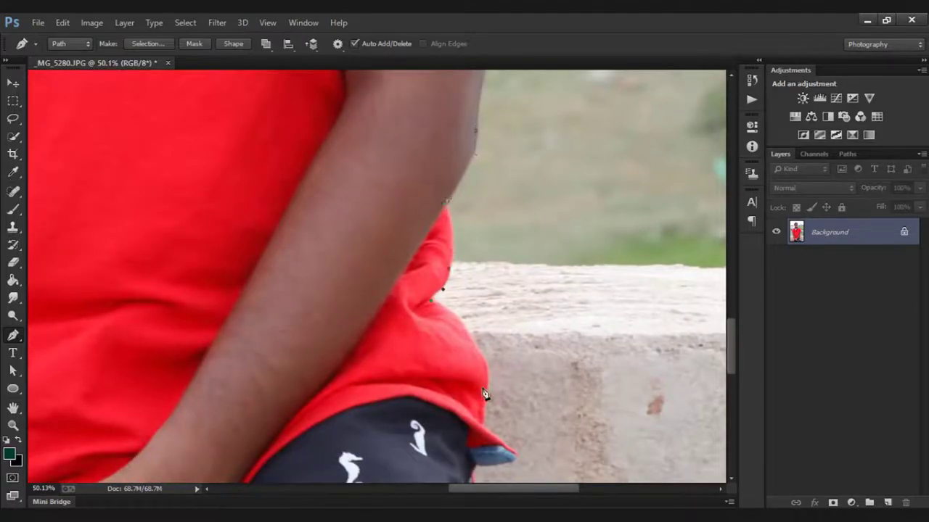
left_click_drag(485, 394, 458, 194)
left_click_drag(447, 335, 391, 51)
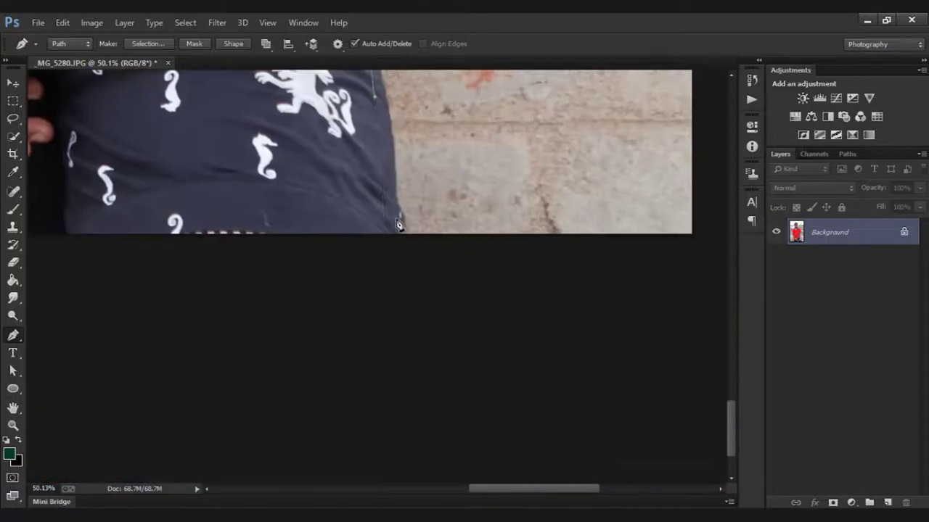
left_click(383, 275)
scroll(294, 257, "left", 5)
left_click_drag(243, 346, 242, 459)
left_click(242, 460)
left_click_drag(250, 251, 242, 90)
- Curve the path over the left shoulder and pan around to check the outline near the hair
scroll(242, 91, "up", 5)
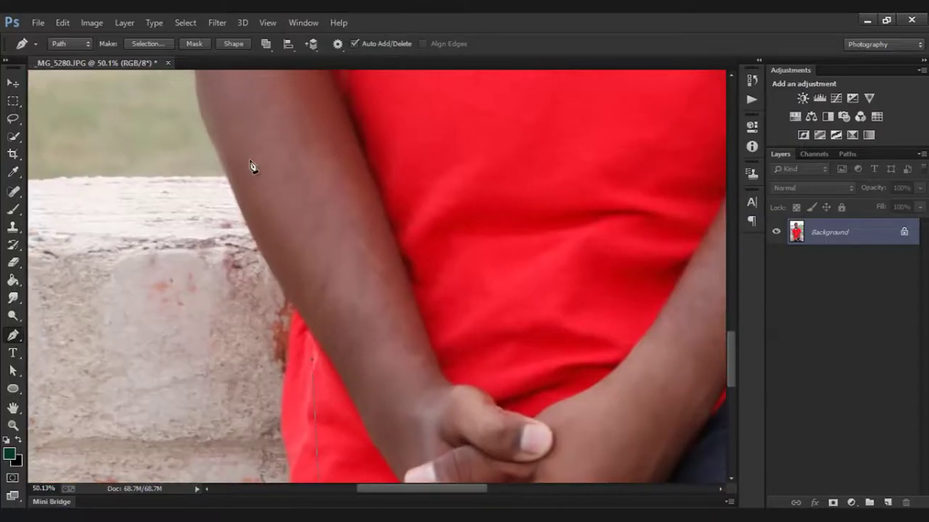
scroll(253, 166, "up", 5)
scroll(284, 218, "up", 5)
left_click_drag(307, 239, 341, 207)
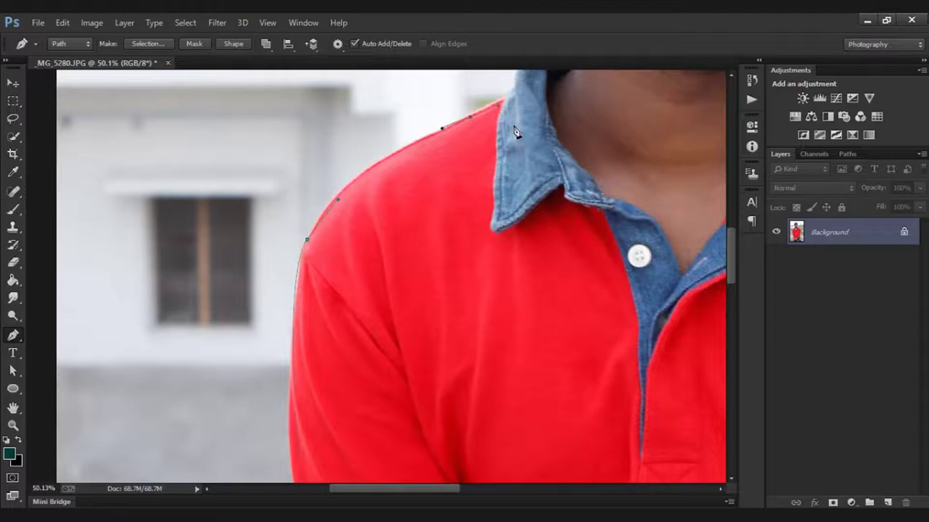
scroll(516, 132, "up", 5)
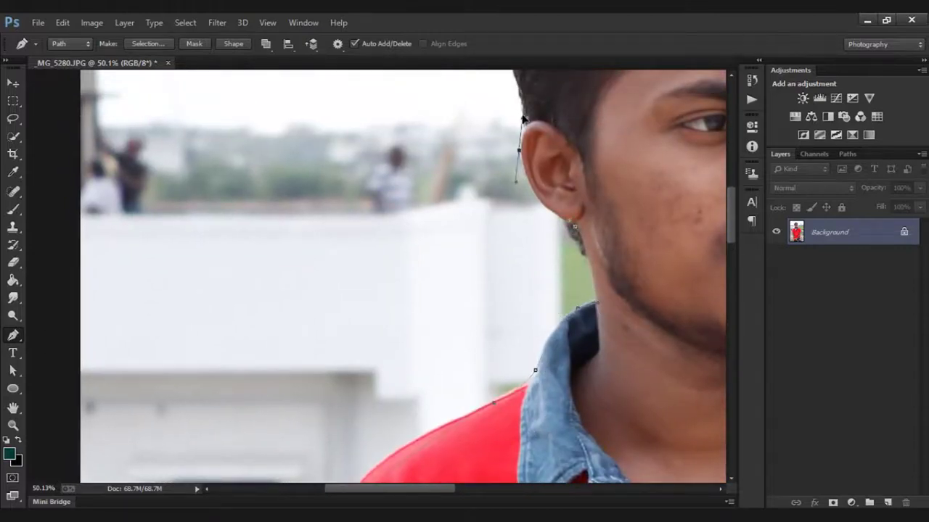
scroll(552, 189, "up", 4)
scroll(431, 240, "up", 3)
scroll(381, 380, "right", 5)
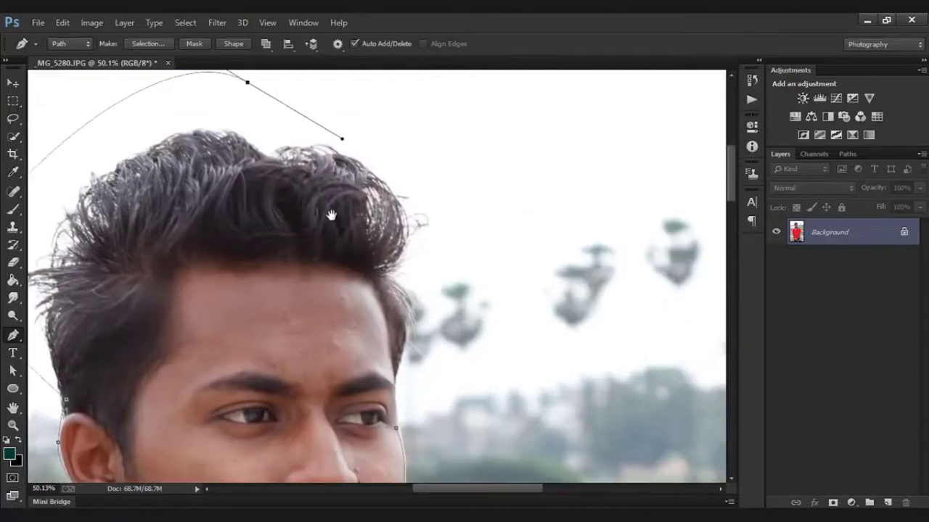
scroll(331, 207, "down", 3)
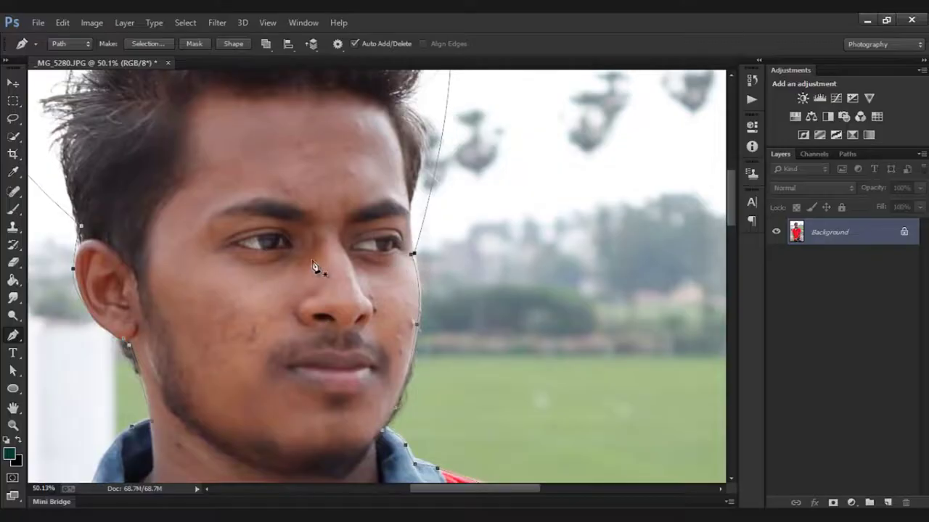
scroll(313, 267, "down", 1)
scroll(313, 267, "down", 1)
scroll(300, 263, "down", 1)
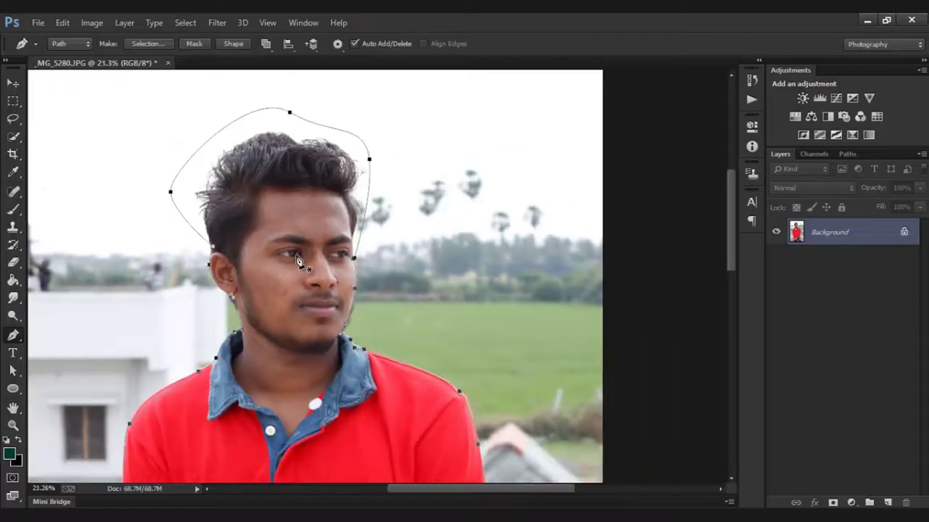
- Convert the pen path into a new selection with a 0 px feather radius
scroll(298, 263, "down", 2)
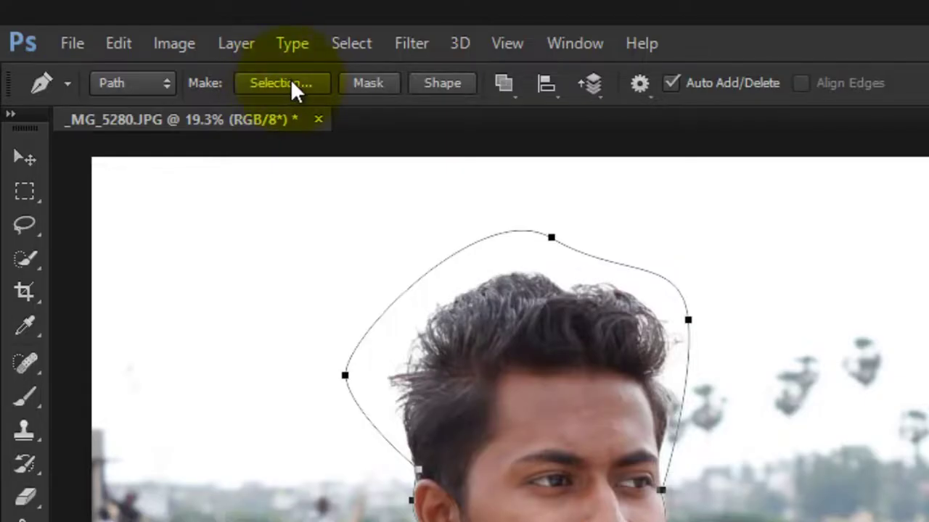
left_click(293, 84)
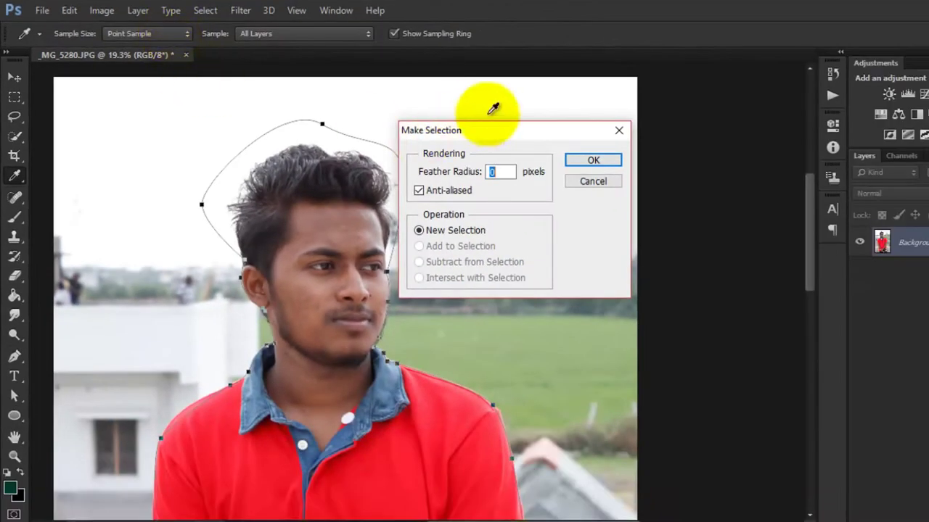
left_click(593, 161)
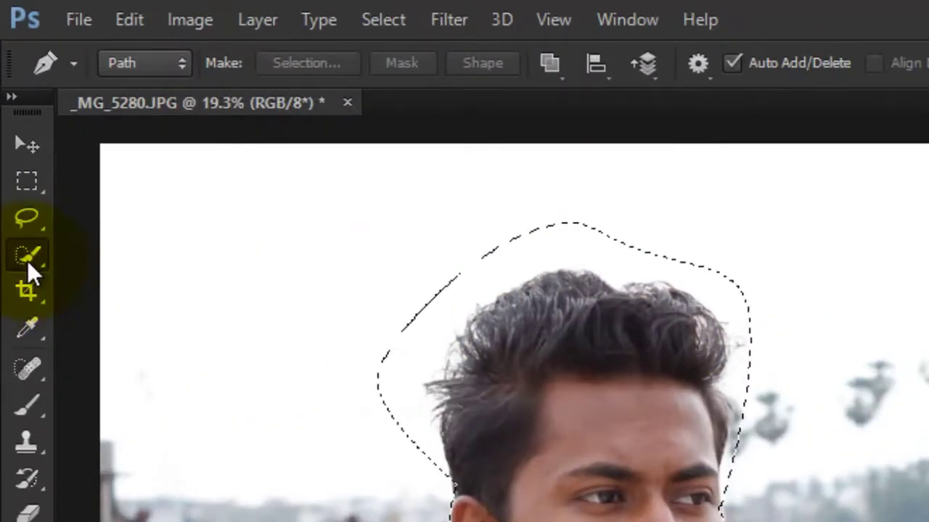
- Trim the selection around the top of the hair using Quick Selection in subtract mode
left_click(26, 258)
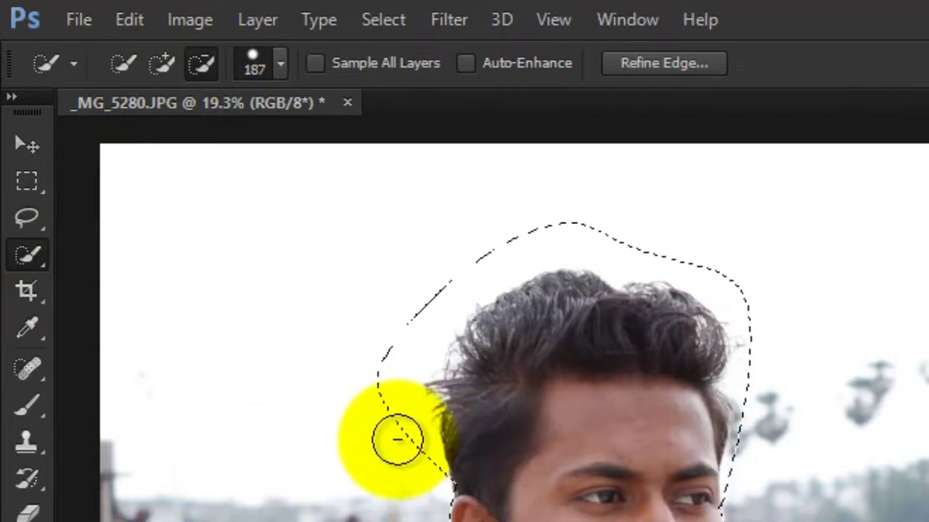
left_click_drag(415, 414, 373, 377)
mouse_move(298, 136)
left_mouse_down()
mouse_move(369, 66)
mouse_move(504, 42)
mouse_move(605, 79)
mouse_move(662, 137)
mouse_move(663, 228)
mouse_move(703, 272)
mouse_move(620, 296)
left_mouse_up()
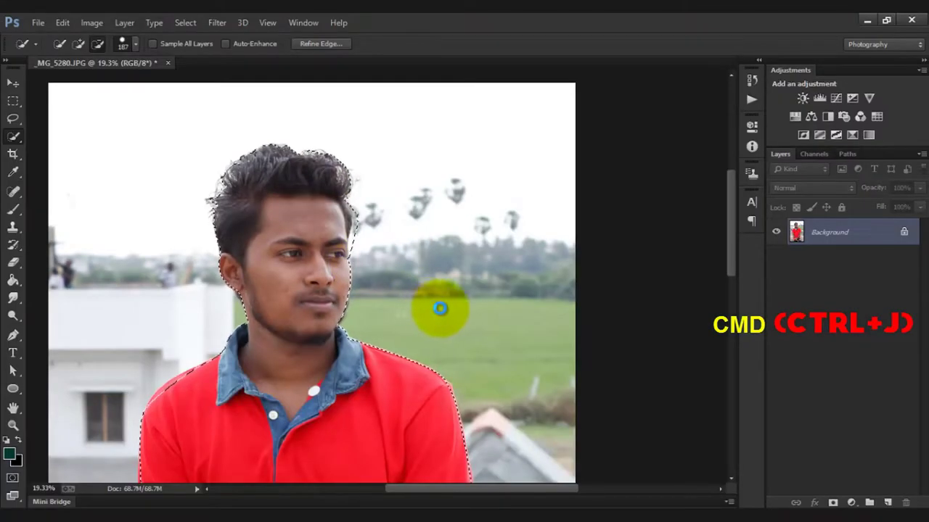
- Copy the selected man onto Layer 1 and hide the Background layer
key("ctrl+j")
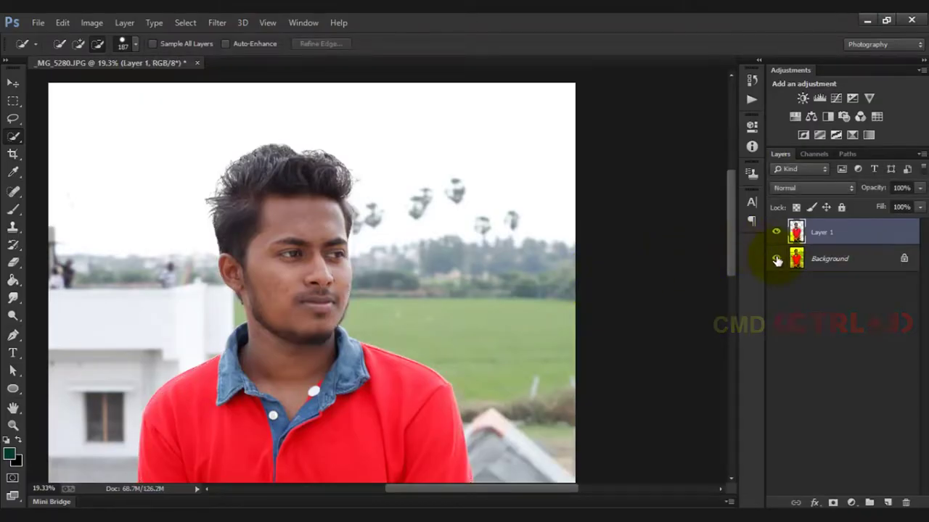
left_click(776, 259)
scroll(341, 289, "down", 3)
scroll(343, 290, "down", 3)
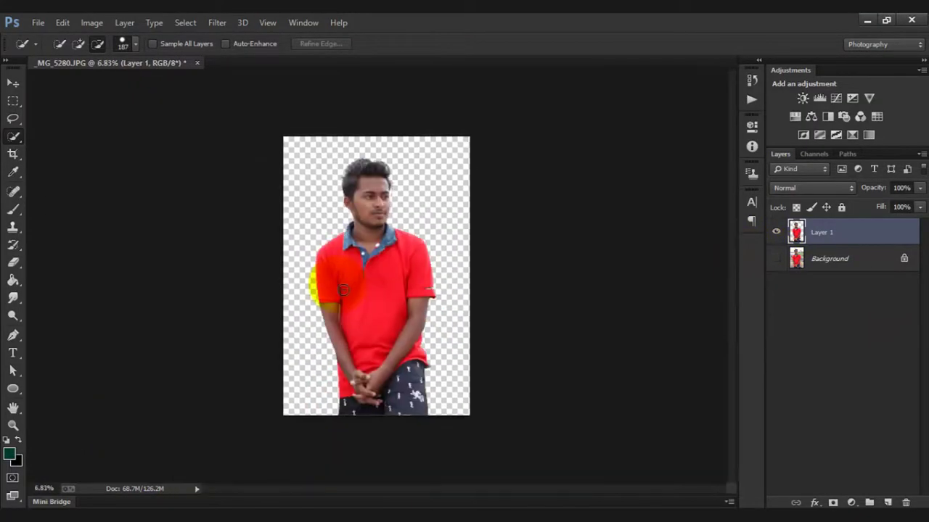
scroll(338, 285, "up", 3)
scroll(330, 280, "up", 2)
scroll(337, 284, "down", 3)
scroll(337, 284, "down", 1)
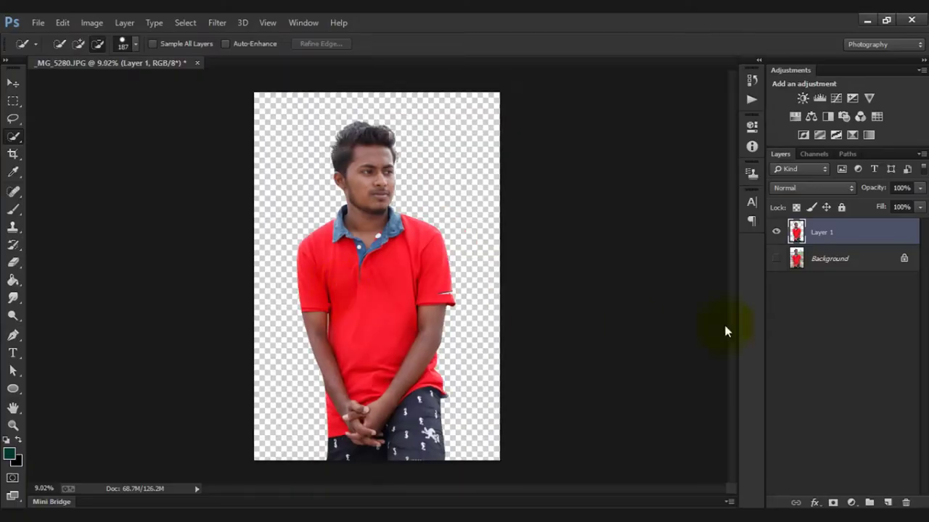
- Add Layer 2, fill it dark green with the Paint Bucket, and move it below Layer 1
key("ctrl+shift+alt+n")
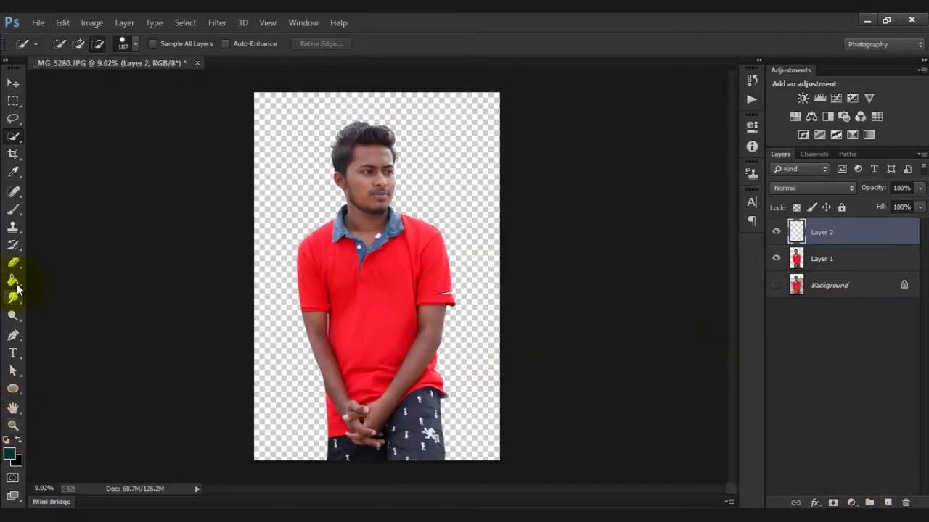
left_click(15, 283)
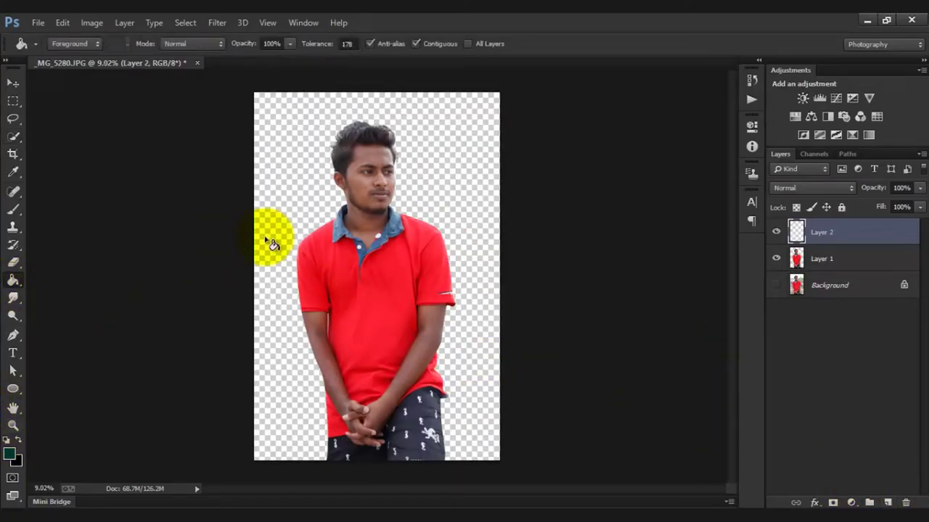
left_click(287, 185)
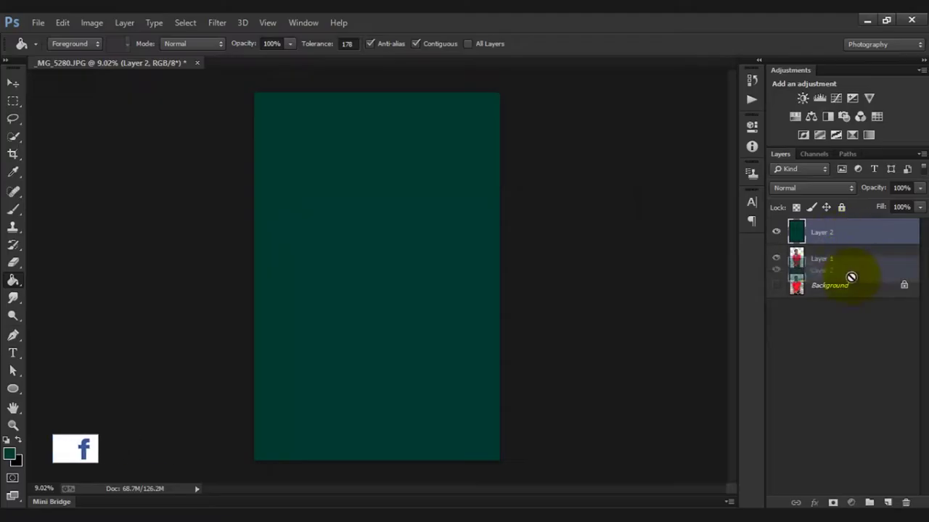
left_click_drag(843, 251, 842, 270)
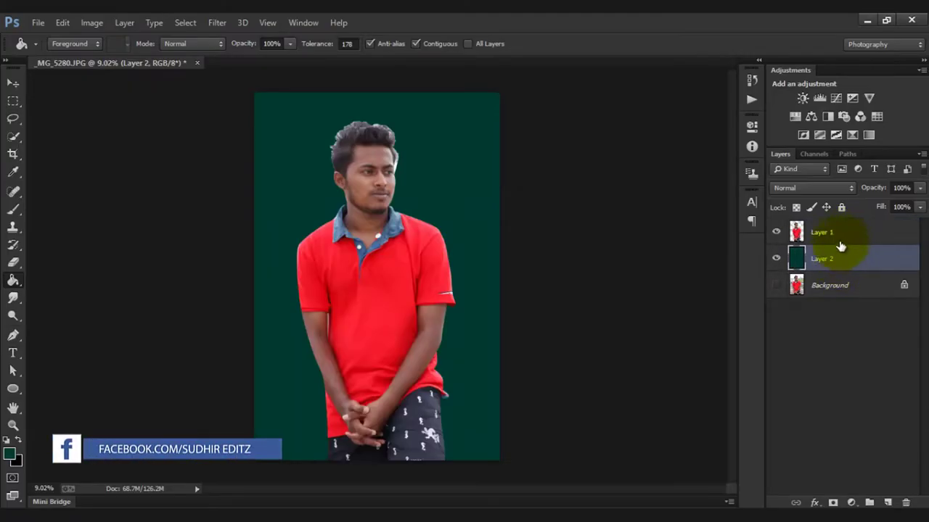